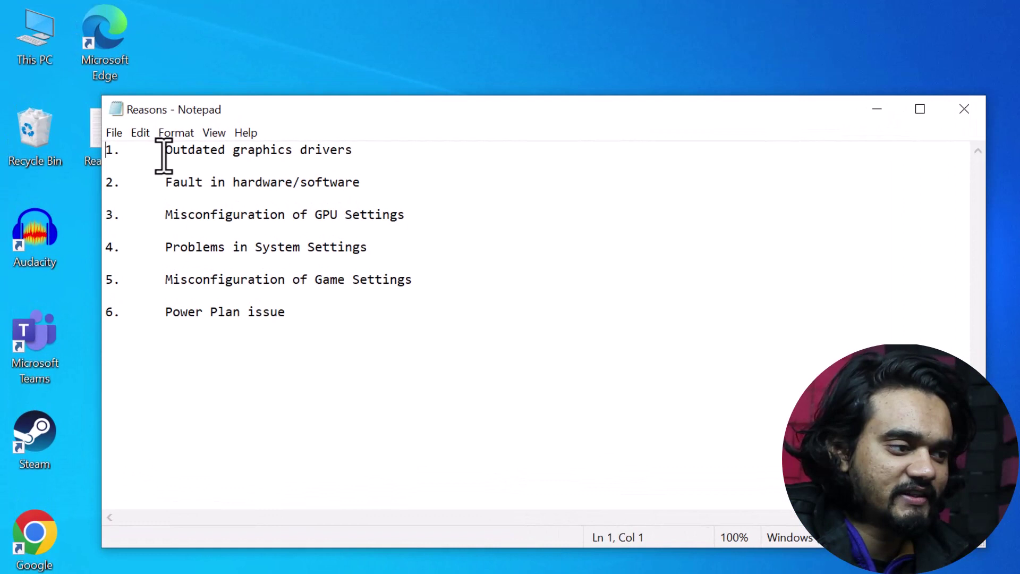
Step: Highlight each listed cause, from outdated graphics drivers to the power plan issue, then close Notepad
{"action": "left_click_drag", "start_coordinate": [165, 150], "coordinate": [355, 152]}
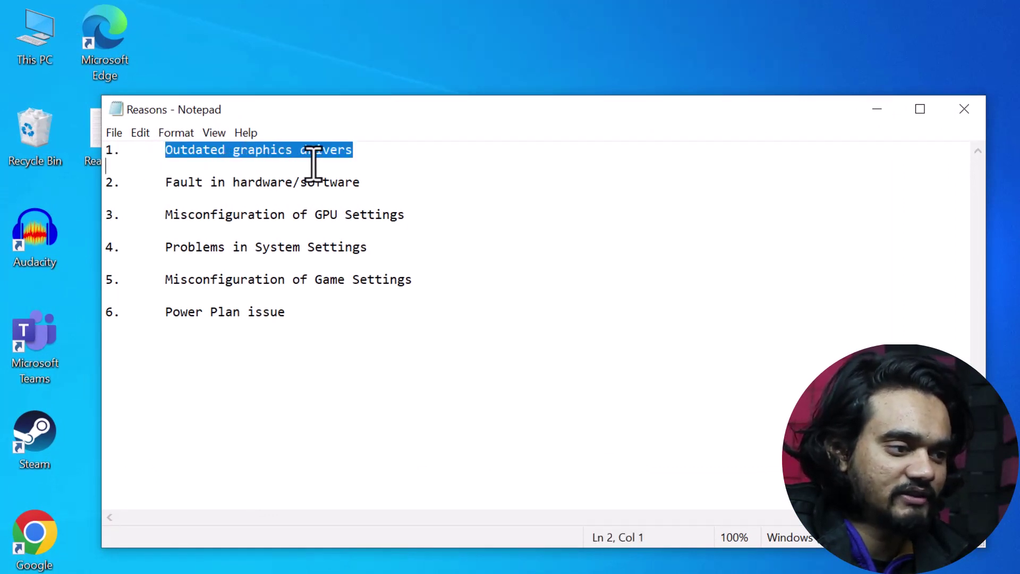
{"action": "left_click", "coordinate": [429, 181]}
{"action": "left_click_drag", "start_coordinate": [164, 183], "coordinate": [368, 186]}
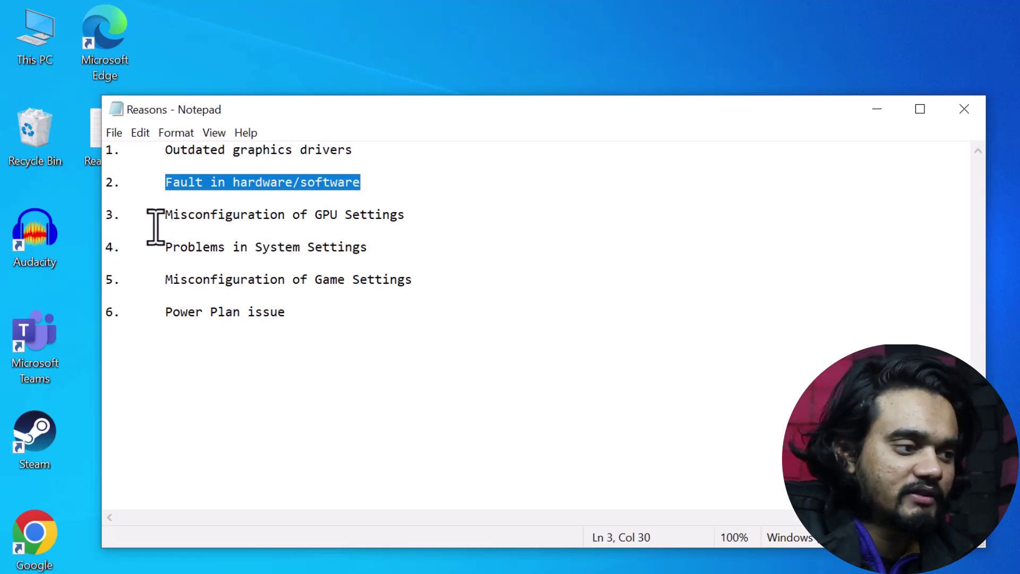
{"action": "left_click_drag", "start_coordinate": [163, 215], "coordinate": [407, 216]}
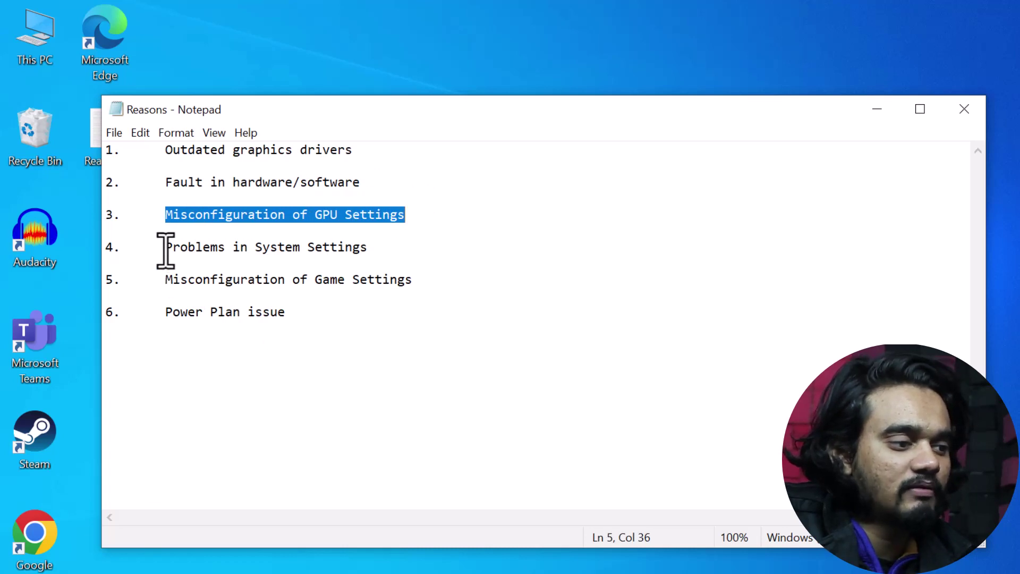
{"action": "left_click_drag", "start_coordinate": [165, 247], "coordinate": [369, 248]}
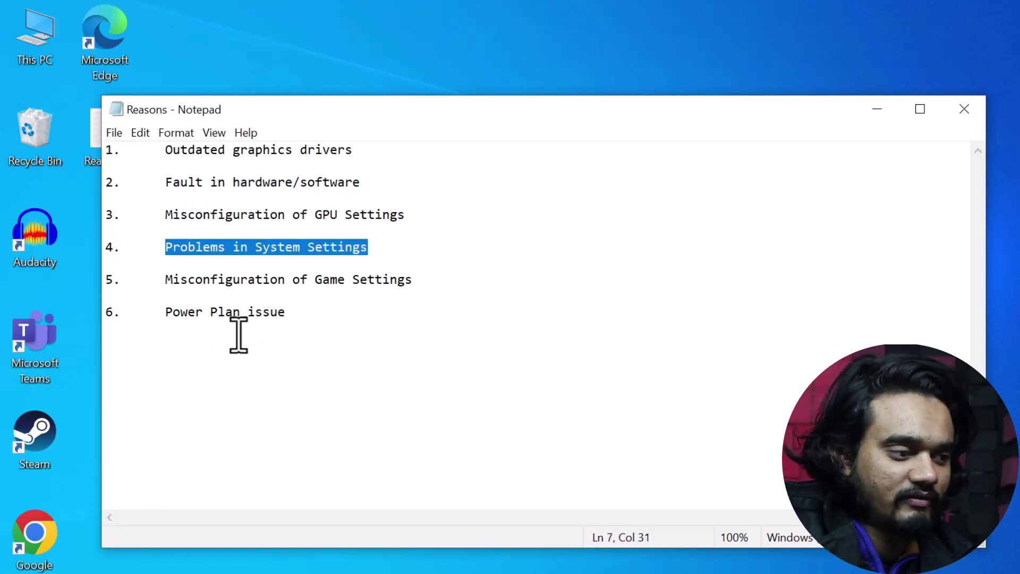
{"action": "left_click_drag", "start_coordinate": [163, 279], "coordinate": [392, 281]}
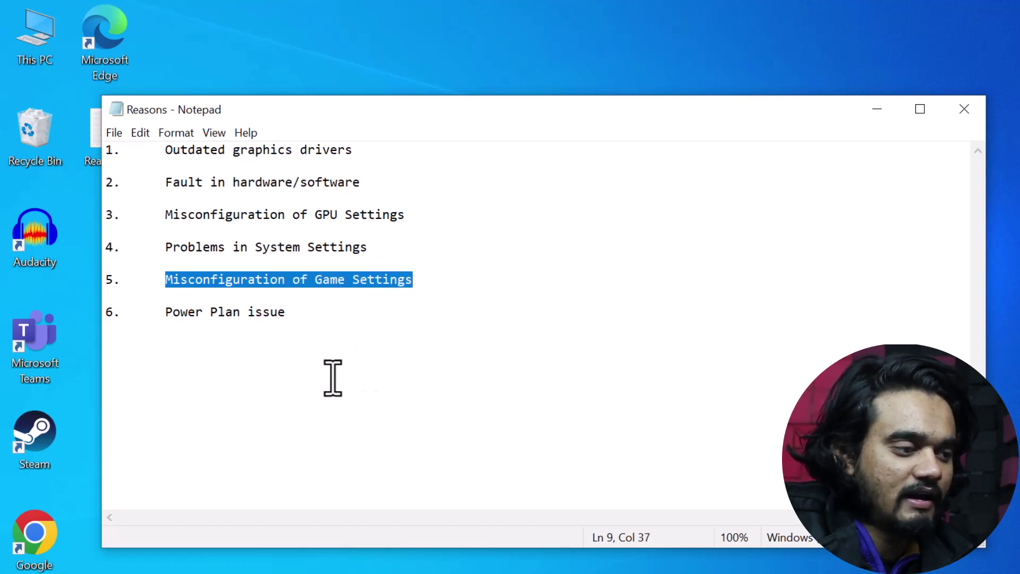
{"action": "left_click", "coordinate": [166, 364]}
{"action": "left_click_drag", "start_coordinate": [165, 312], "coordinate": [285, 312]}
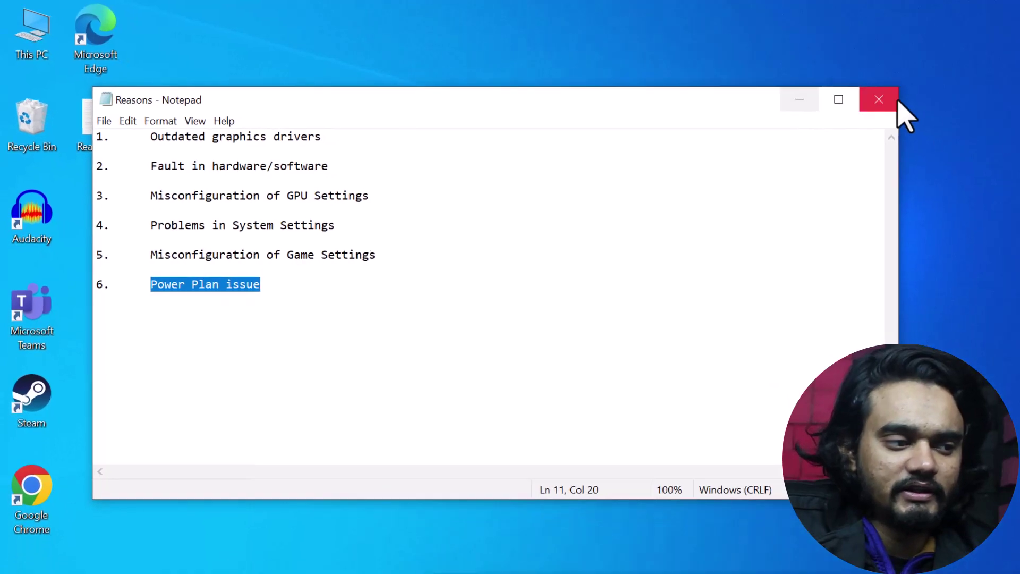
{"action": "left_click", "coordinate": [879, 100]}
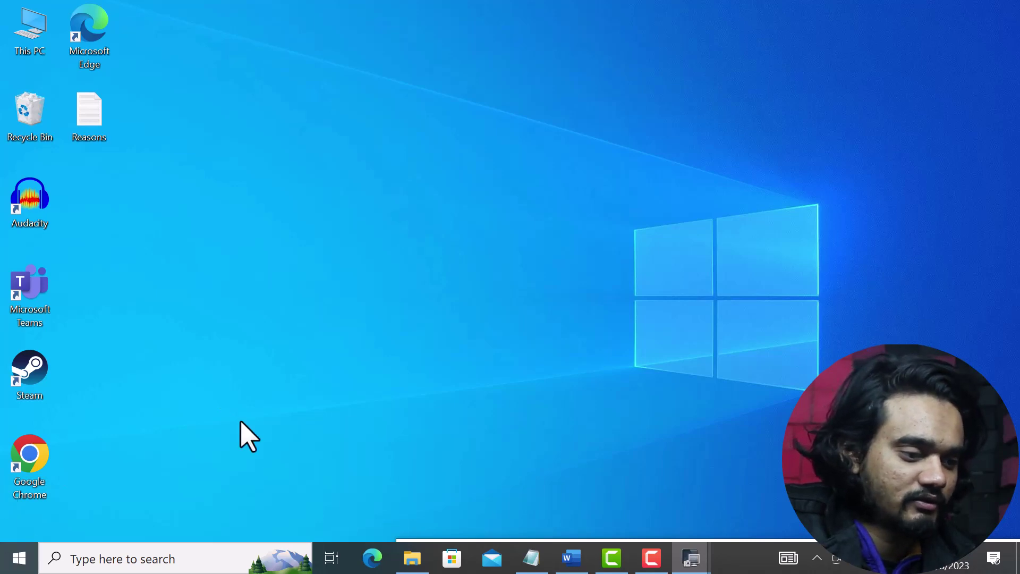
Step: Reach the advanced display settings under System > Display in Windows Settings
{"action": "left_click", "coordinate": [20, 560]}
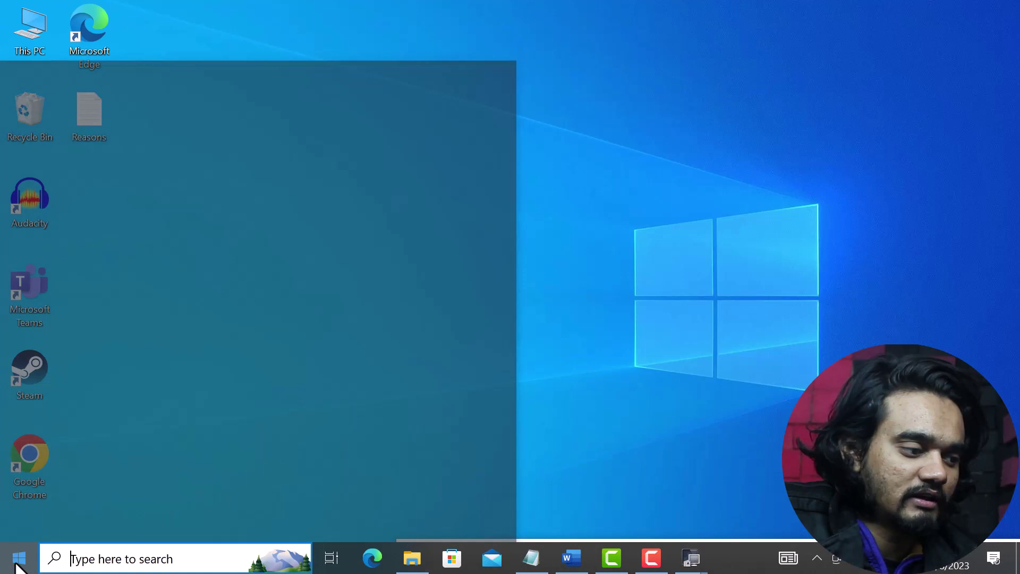
{"action": "left_click", "coordinate": [21, 485]}
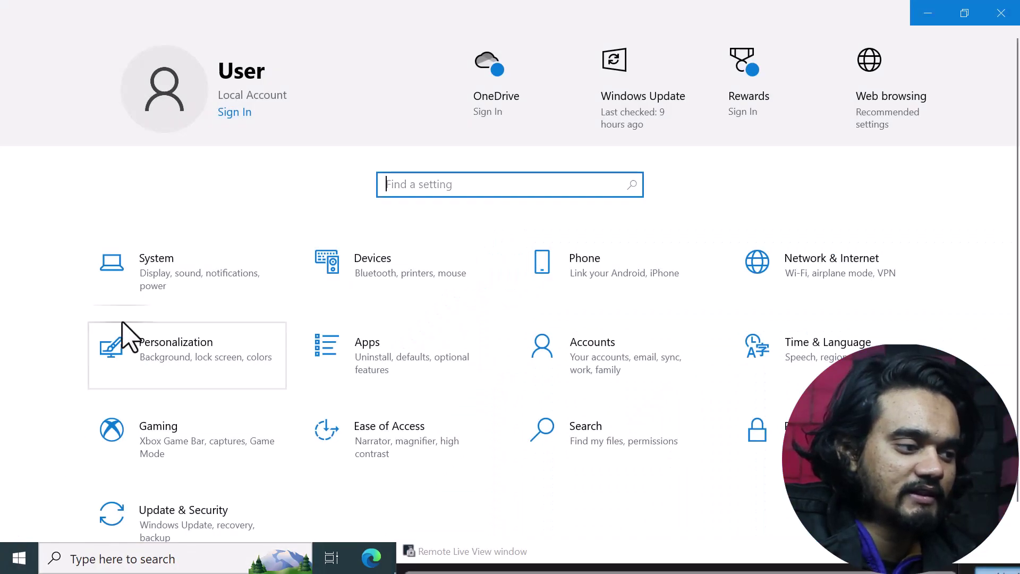
{"action": "left_click", "coordinate": [128, 271]}
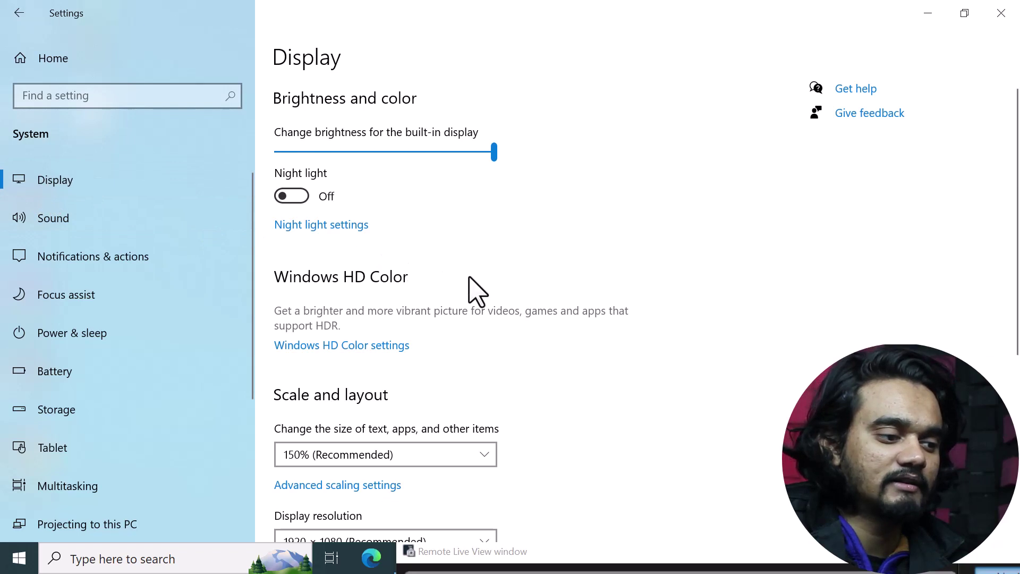
{"action": "scroll", "coordinate": [477, 291], "scroll_direction": "down", "scroll_amount": 5}
{"action": "scroll", "coordinate": [482, 291], "scroll_direction": "down", "scroll_amount": 2}
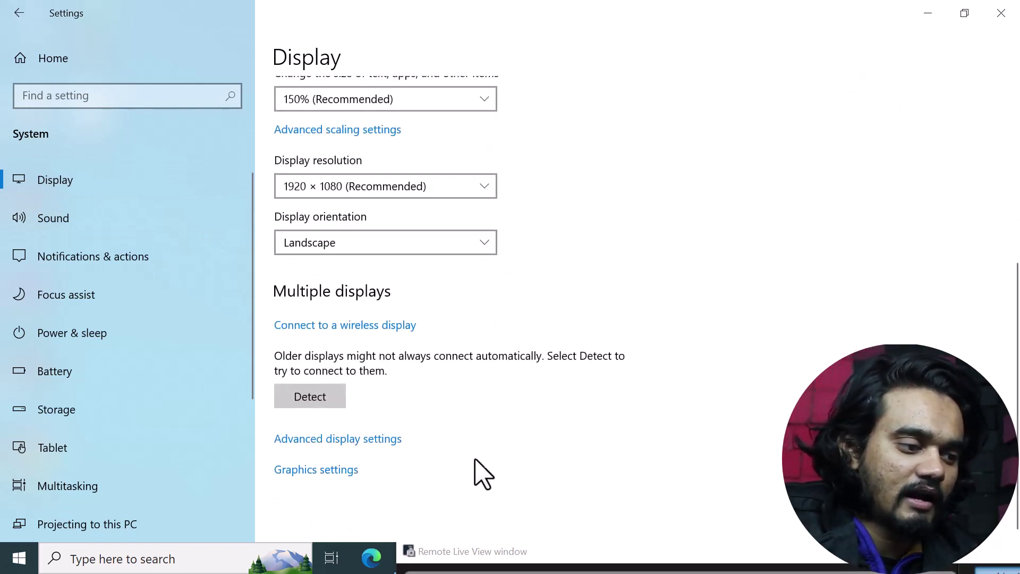
{"action": "left_click", "coordinate": [367, 438]}
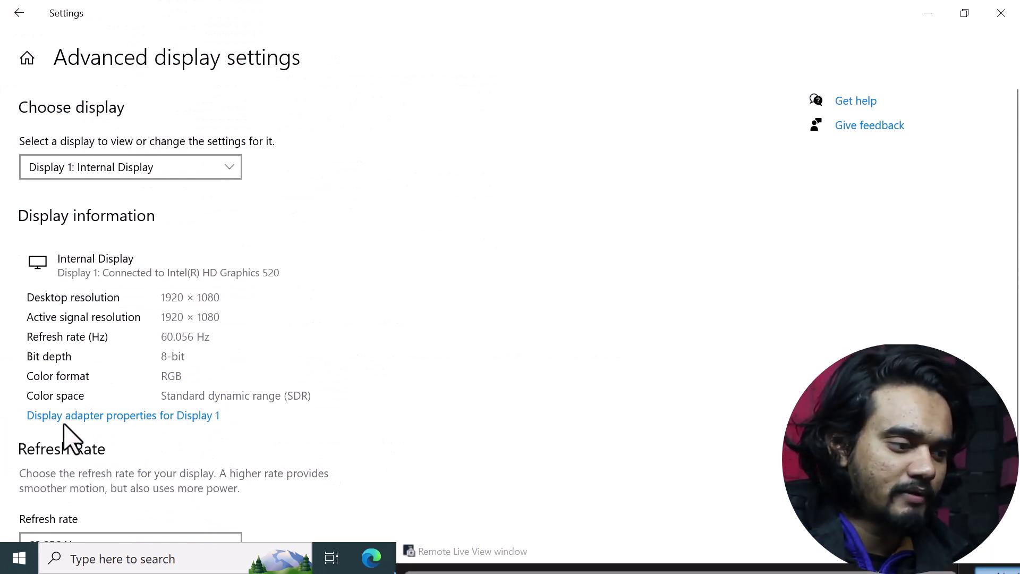
Step: Set the display adapter mode to 1920x1080, True Color (32 bit), 60 Hertz, and close Settings
{"action": "left_click", "coordinate": [168, 423]}
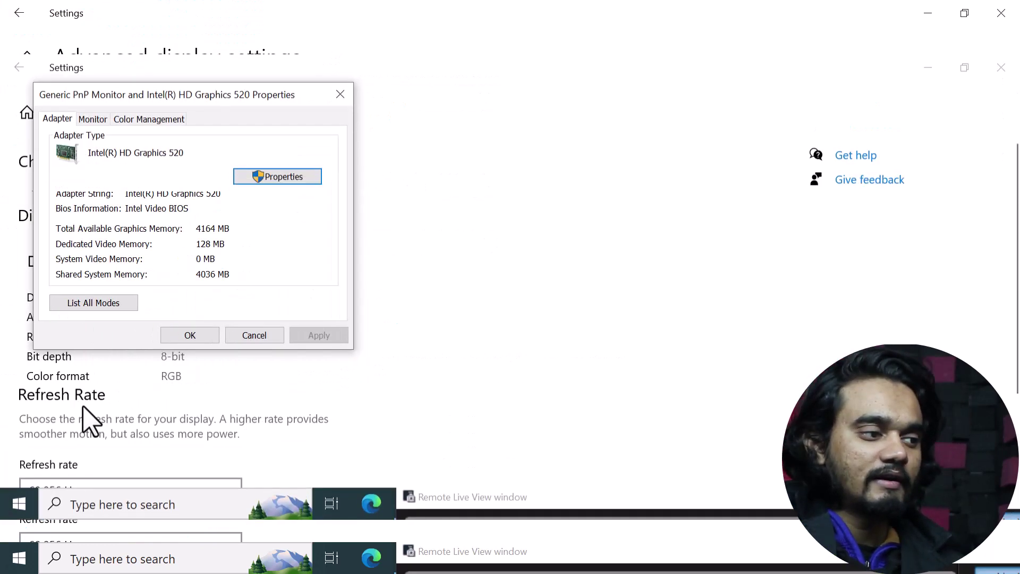
{"action": "left_click_drag", "start_coordinate": [112, 40], "coordinate": [399, 130]}
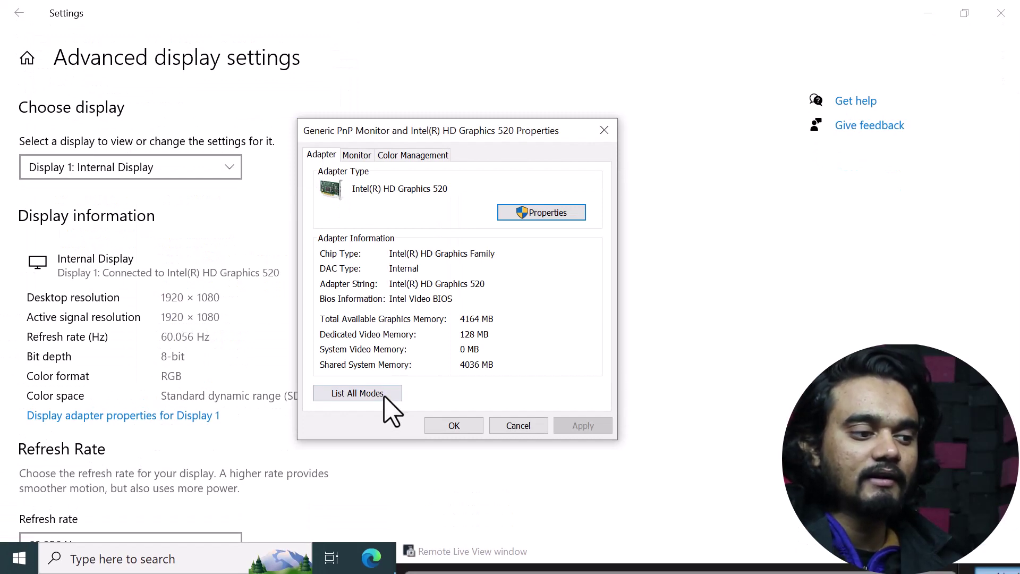
{"action": "left_click", "coordinate": [357, 393]}
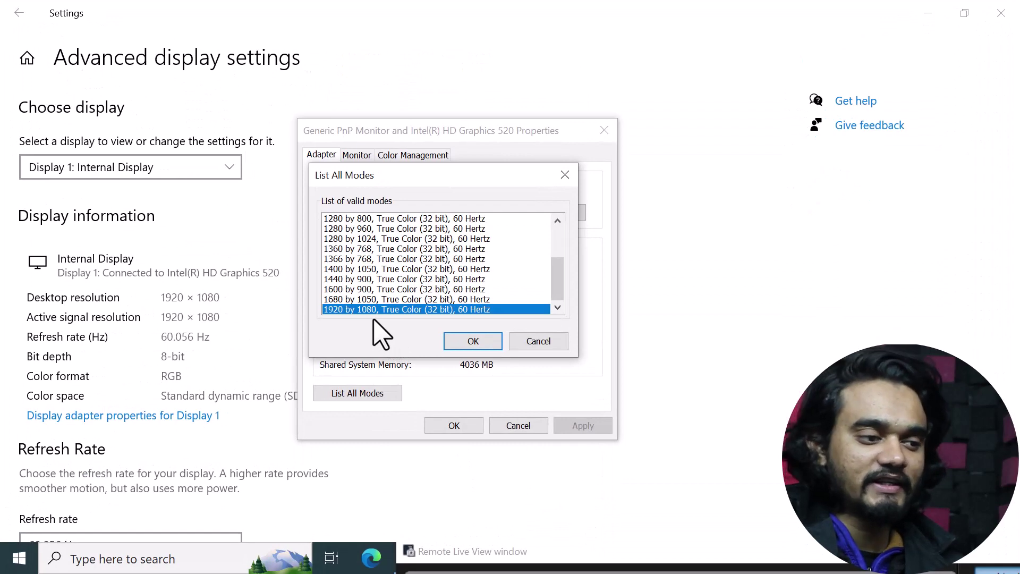
{"action": "left_click", "coordinate": [472, 341]}
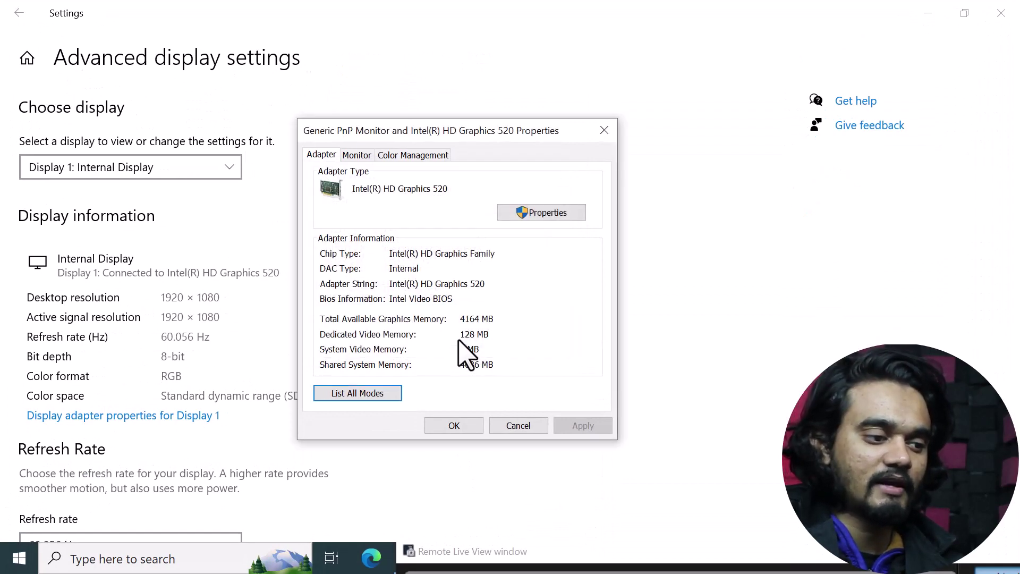
{"action": "left_click", "coordinate": [454, 426]}
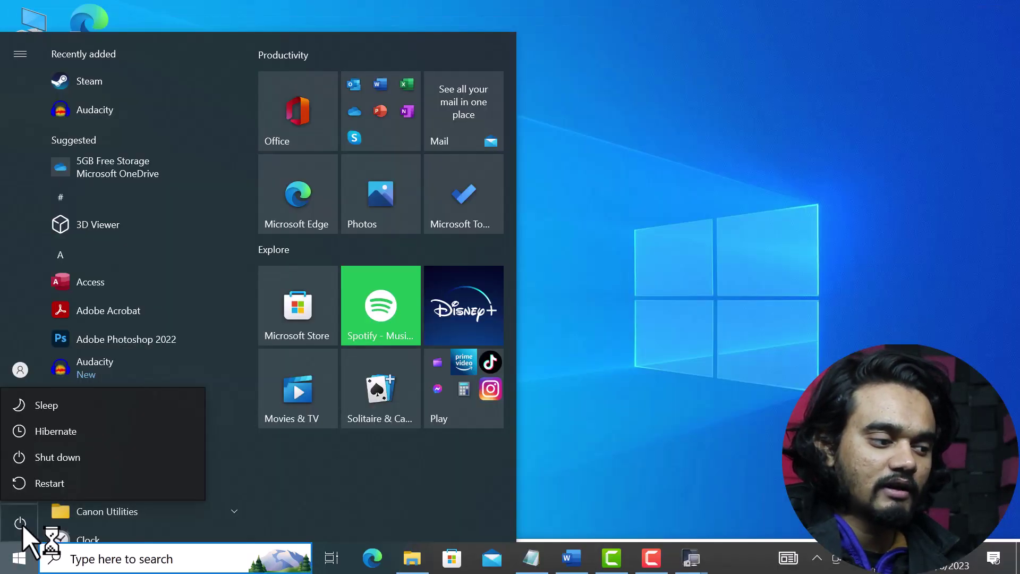
{"action": "left_click", "coordinate": [50, 484]}
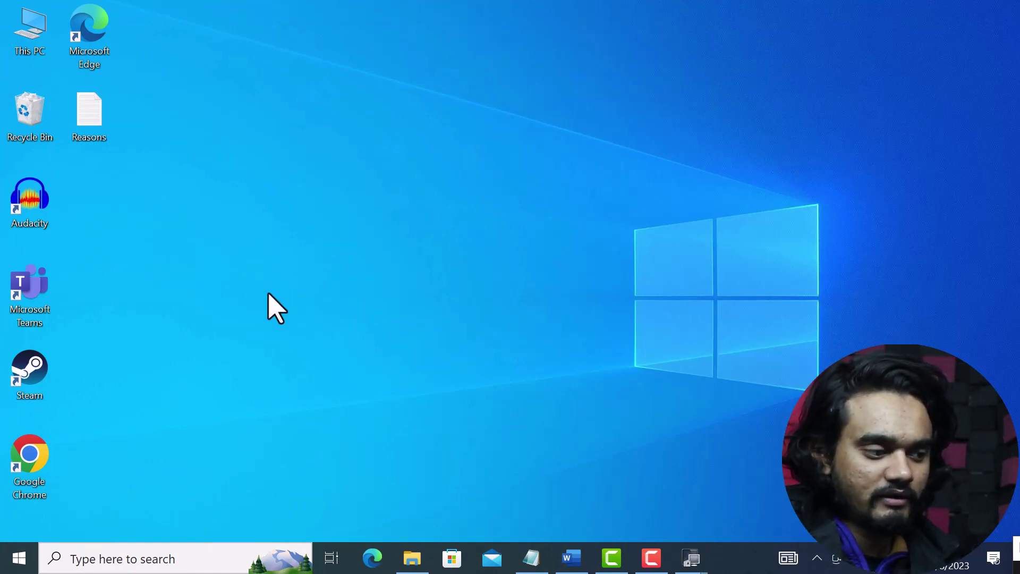
Step: Open Device Manager via This PC > Manage and expand Display adapters to Intel(R) HD Graphics 520
{"action": "right_click", "coordinate": [40, 36]}
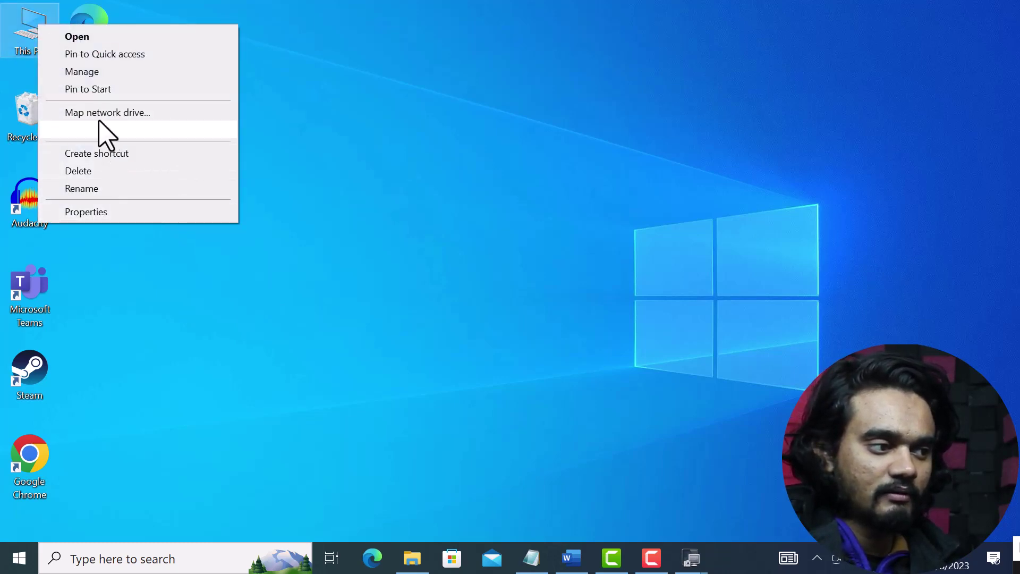
{"action": "left_click", "coordinate": [82, 71]}
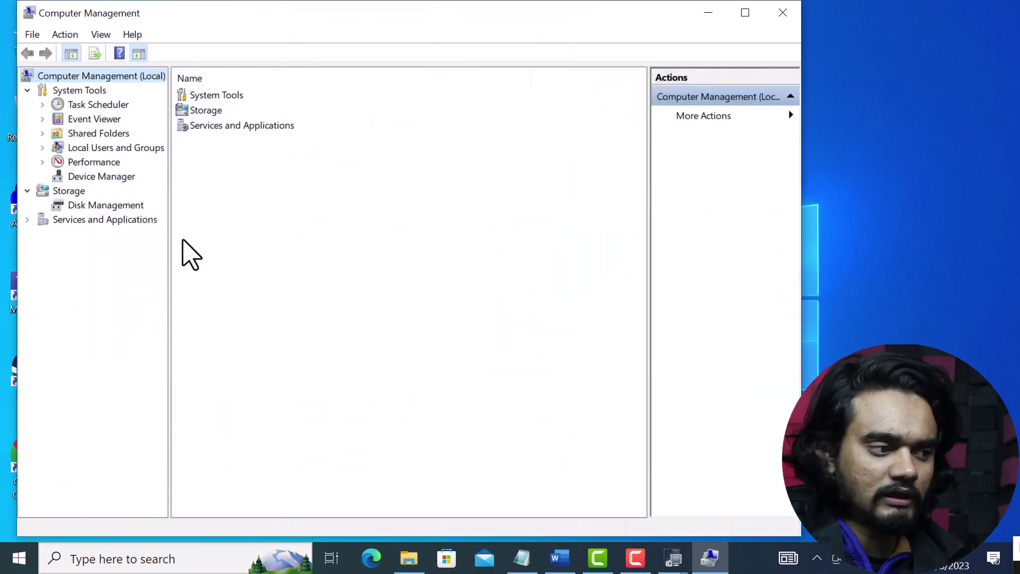
{"action": "left_click", "coordinate": [101, 176]}
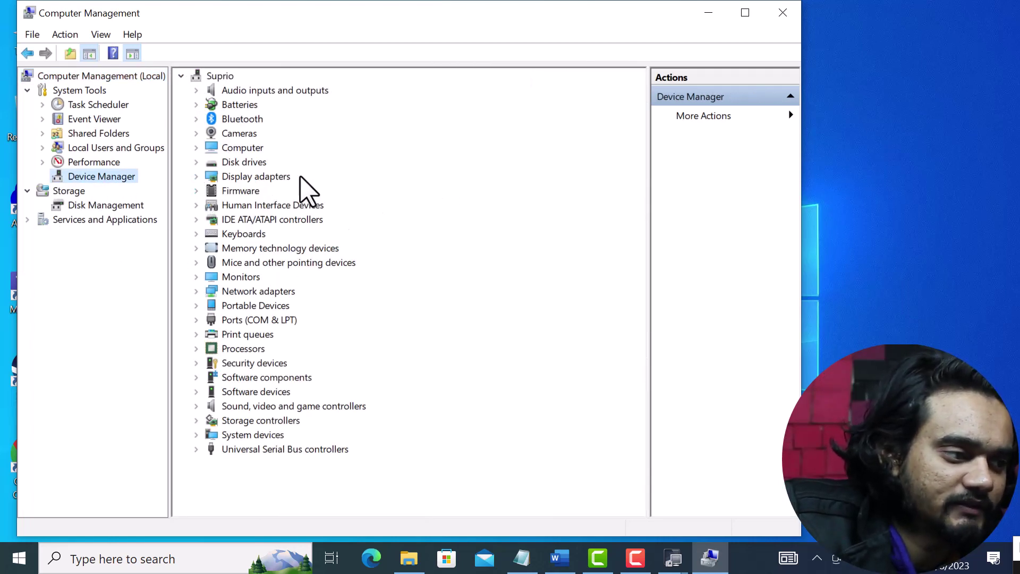
{"action": "left_click", "coordinate": [196, 176]}
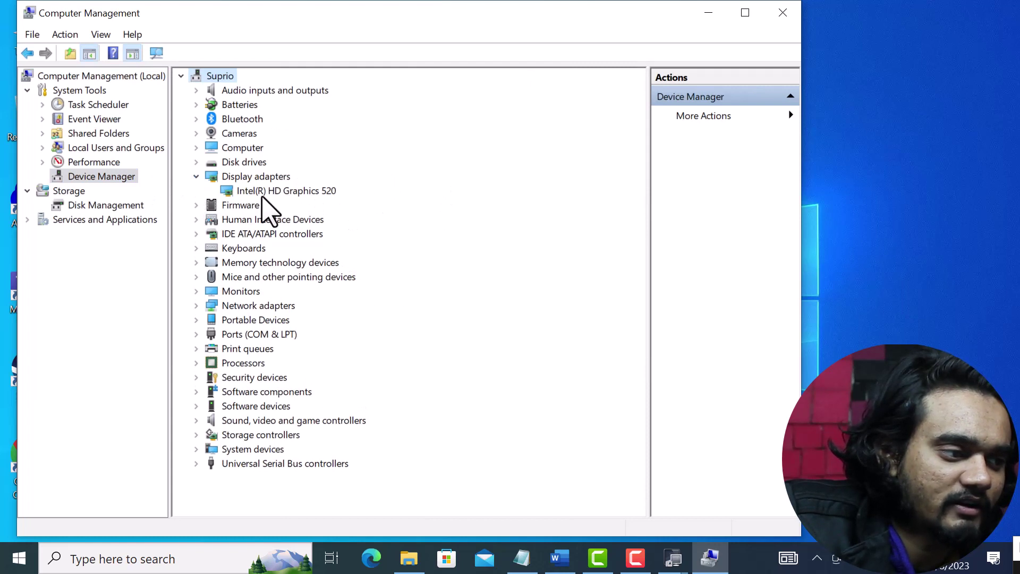
{"action": "right_click", "coordinate": [319, 192]}
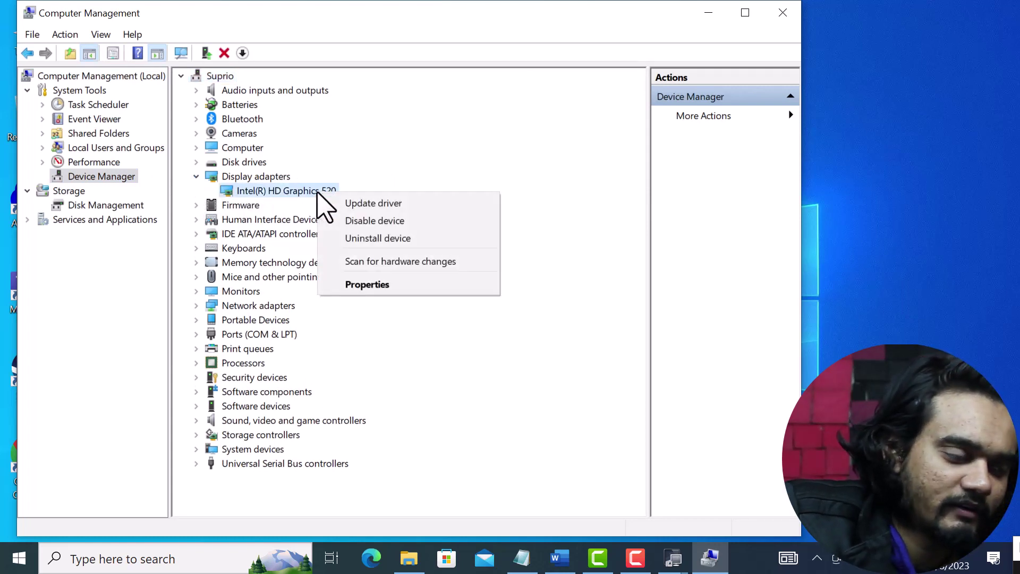
Step: Reinstall the Intel(R) HD Graphics 520 driver from the list of compatible drivers on this computer
{"action": "left_click", "coordinate": [405, 206]}
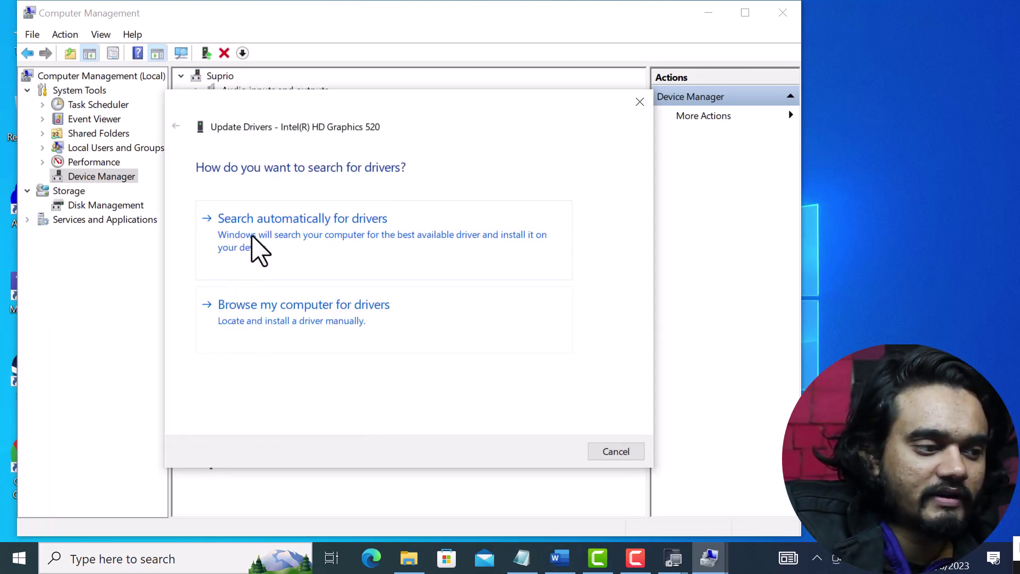
{"action": "left_click", "coordinate": [333, 235]}
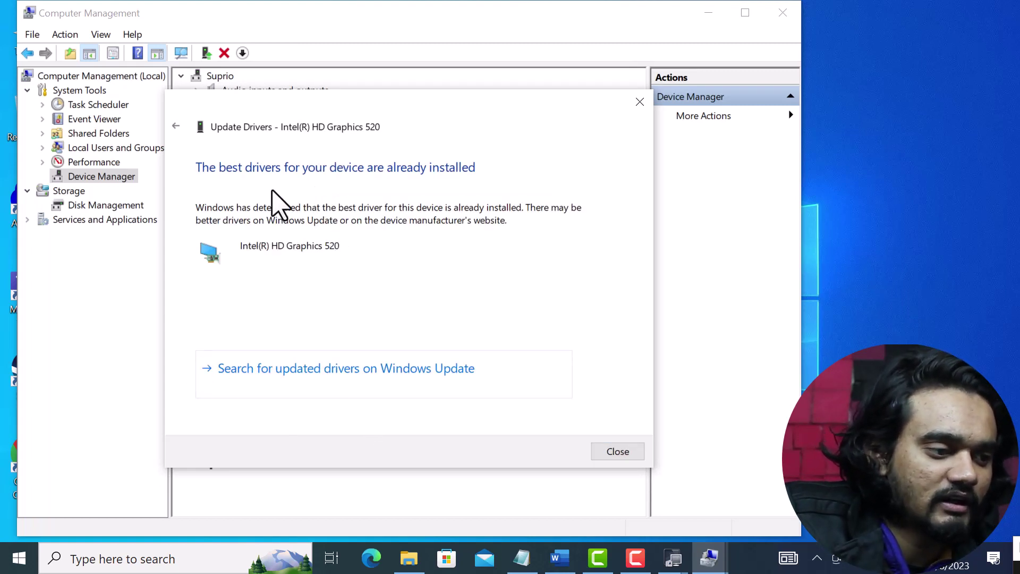
{"action": "left_click", "coordinate": [177, 126]}
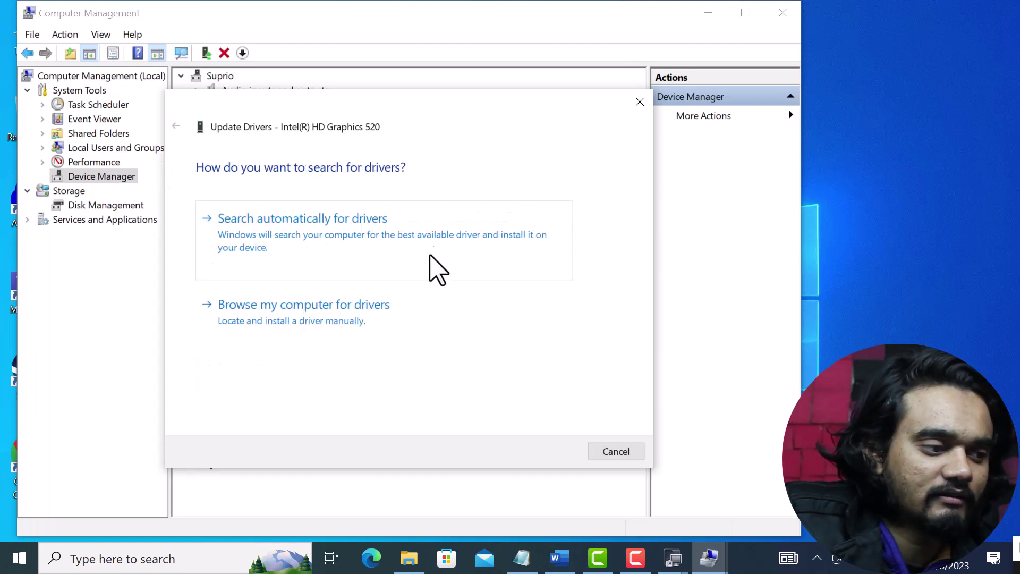
{"action": "left_click", "coordinate": [277, 319]}
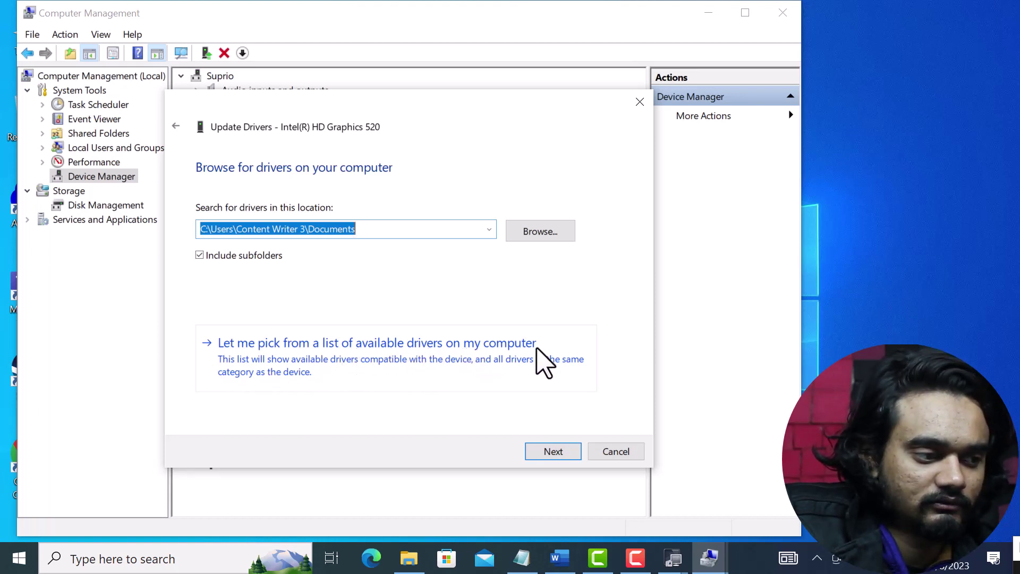
{"action": "left_click", "coordinate": [544, 361]}
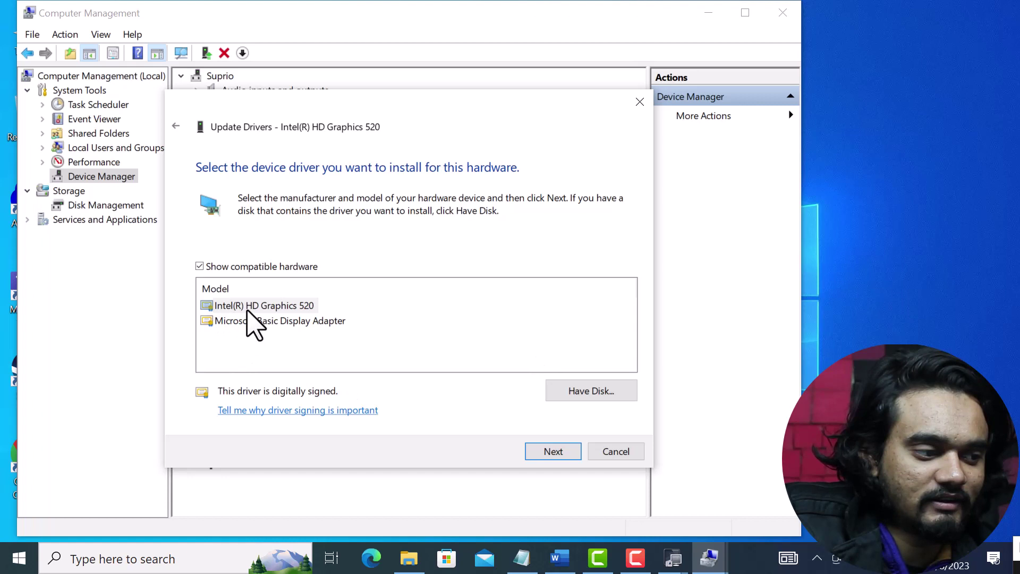
{"action": "left_click", "coordinate": [554, 452]}
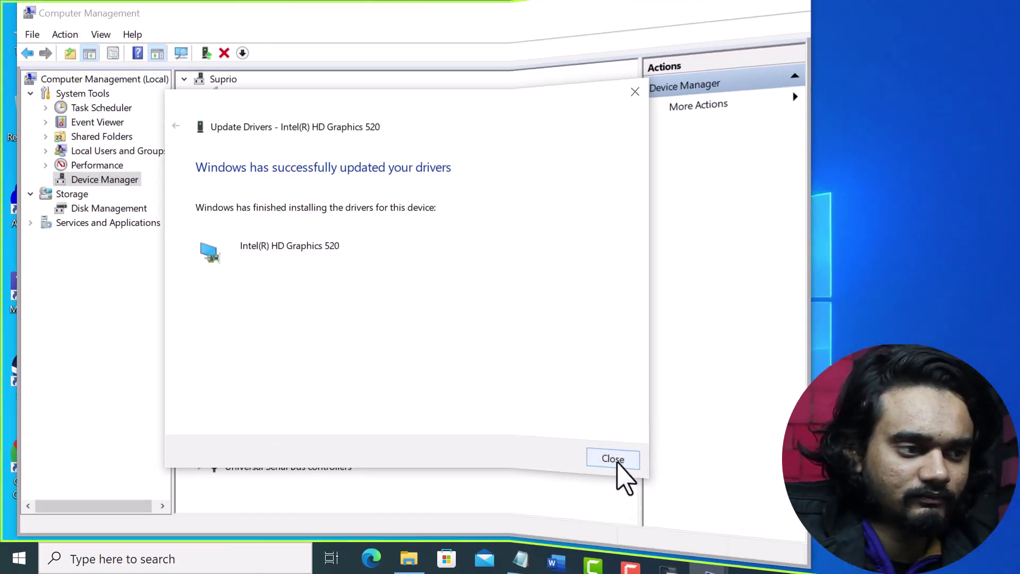
{"action": "left_click", "coordinate": [613, 459]}
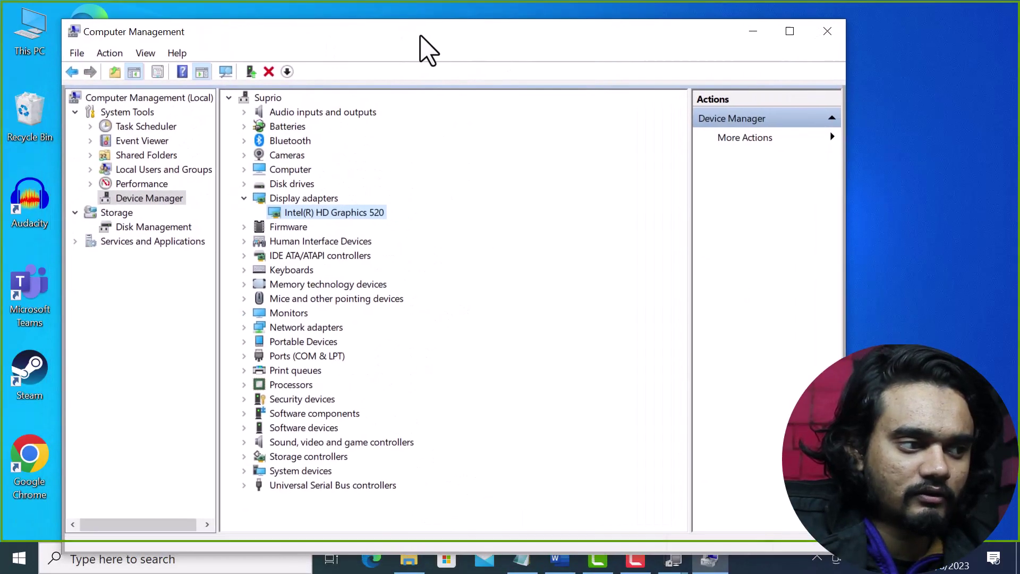
Step: Close Computer Management and switch the power plan to Balanced (recommended) using powercfg.cpl
{"action": "left_click", "coordinate": [829, 34]}
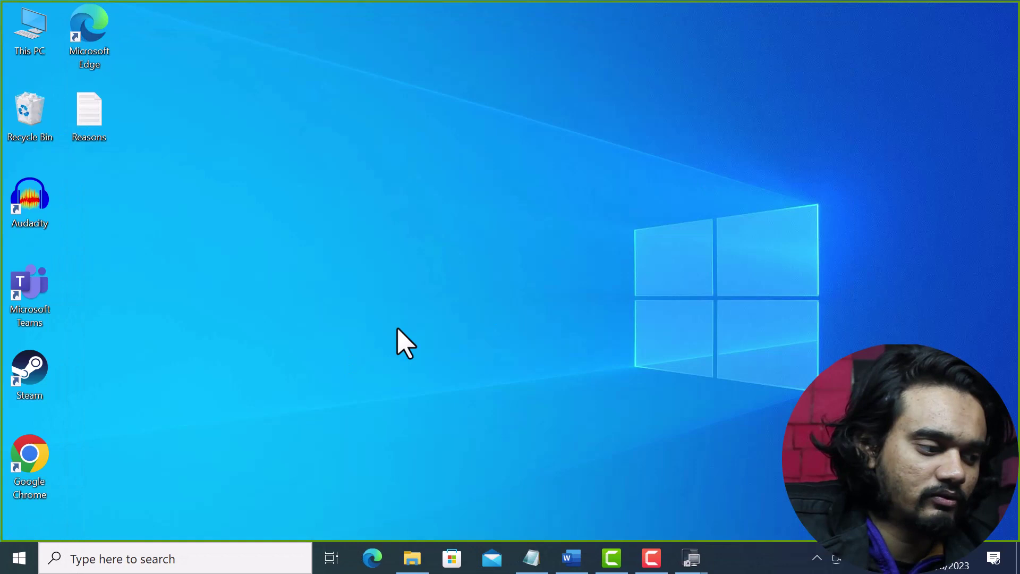
{"action": "left_click", "coordinate": [18, 558]}
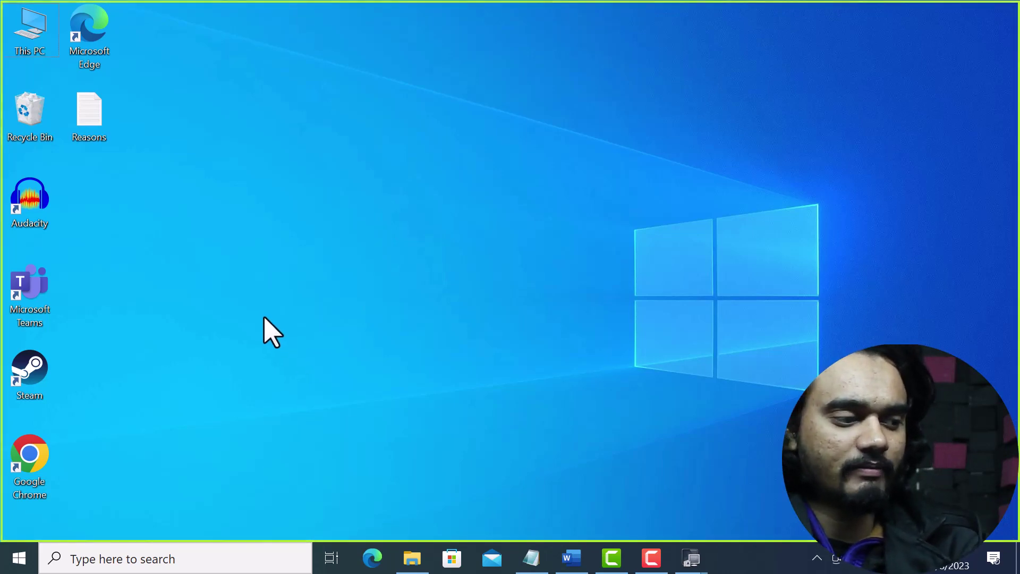
{"action": "key", "text": "super+r"}
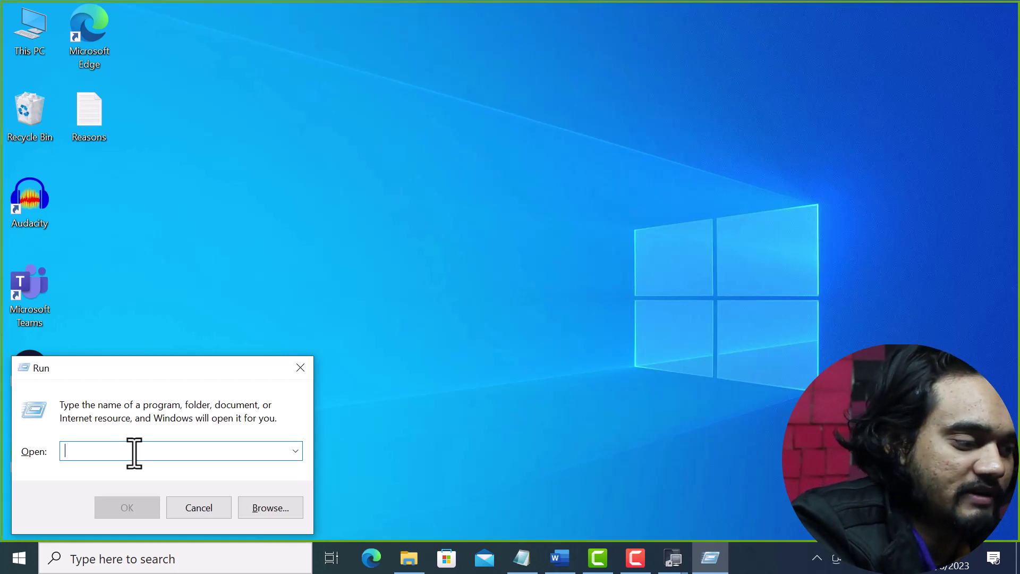
{"action": "type", "text": "powercfg.cpl"}
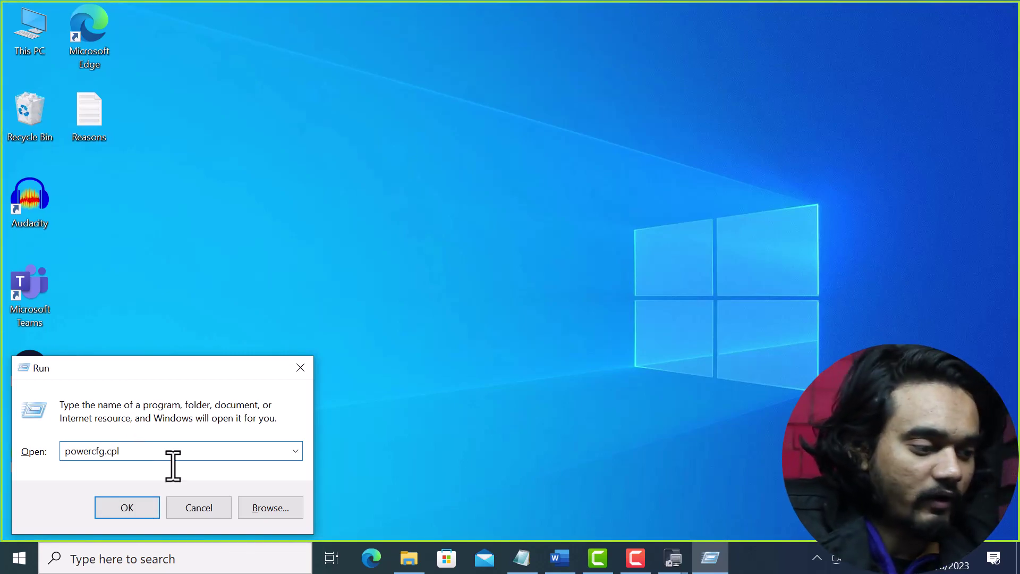
{"action": "left_click", "coordinate": [128, 508]}
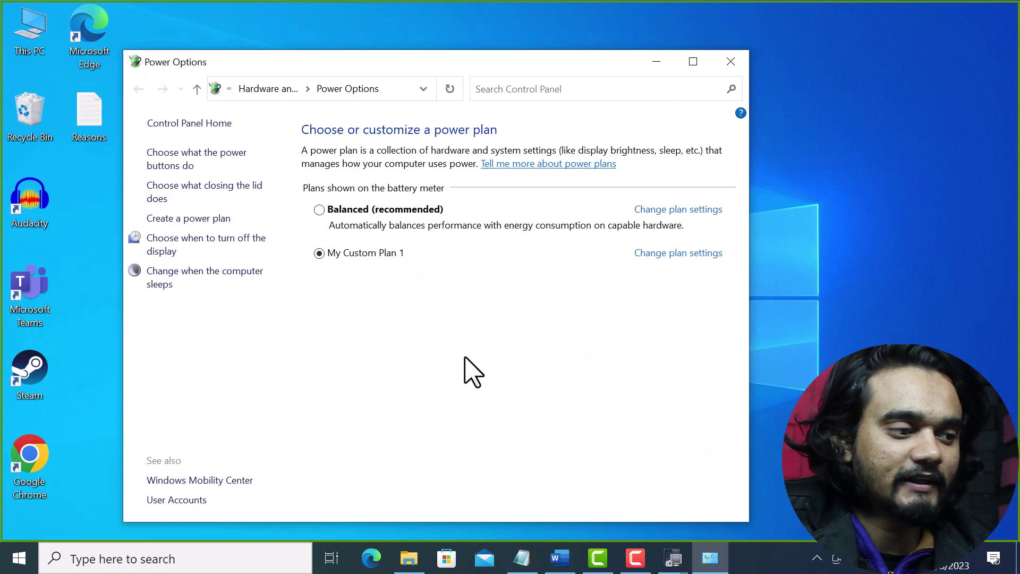
{"action": "left_click", "coordinate": [319, 209]}
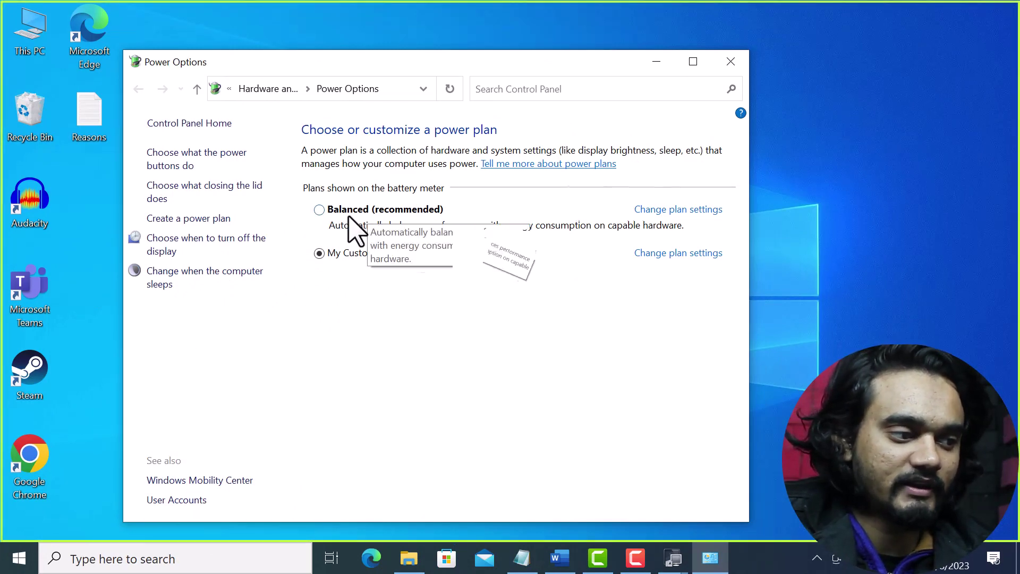
{"action": "left_click", "coordinate": [732, 62]}
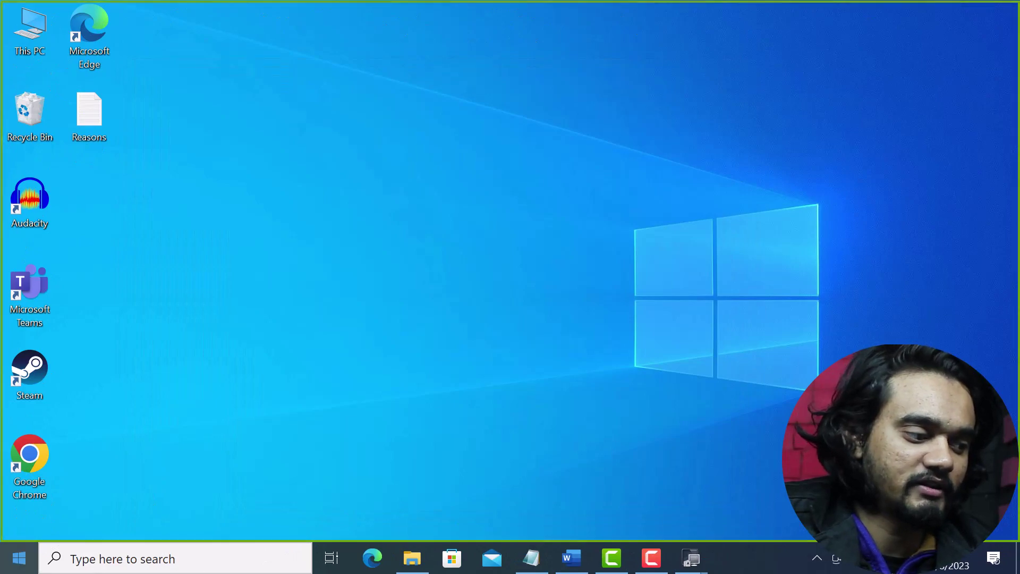